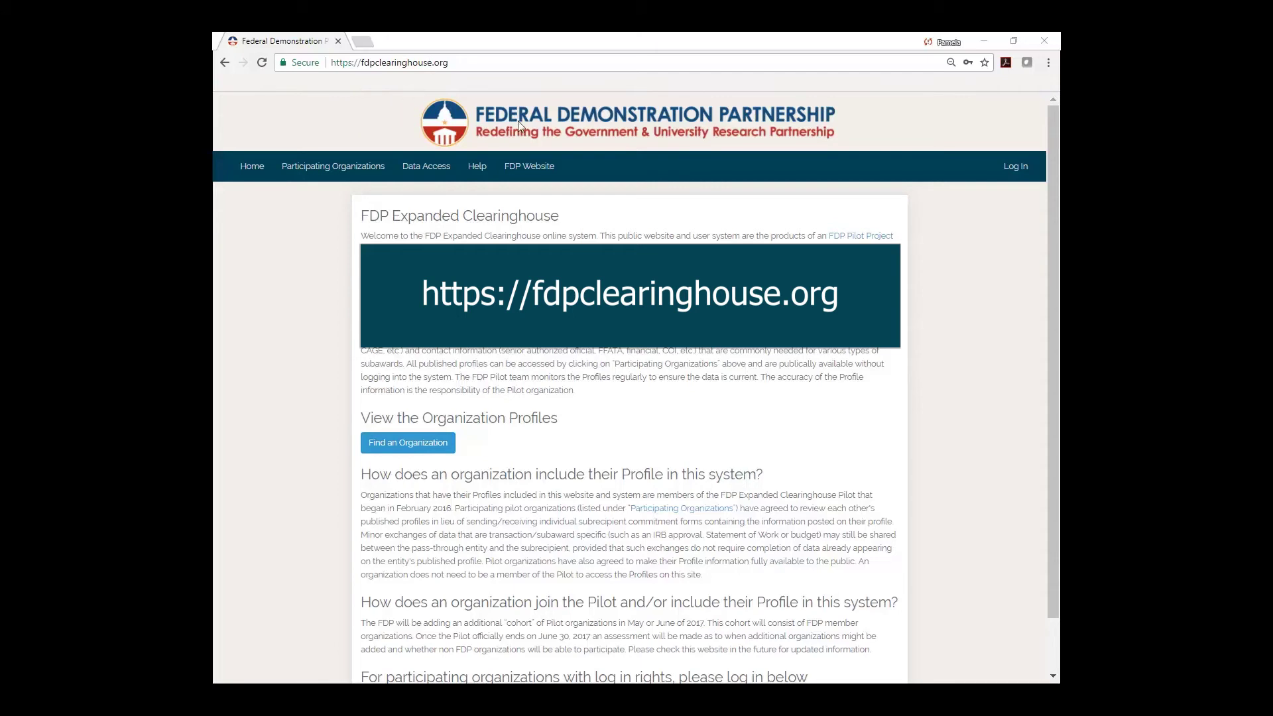
Sign in with the saved university account and reach My Dashboard.
{"action": "left_click", "coordinate": [1019, 170]}
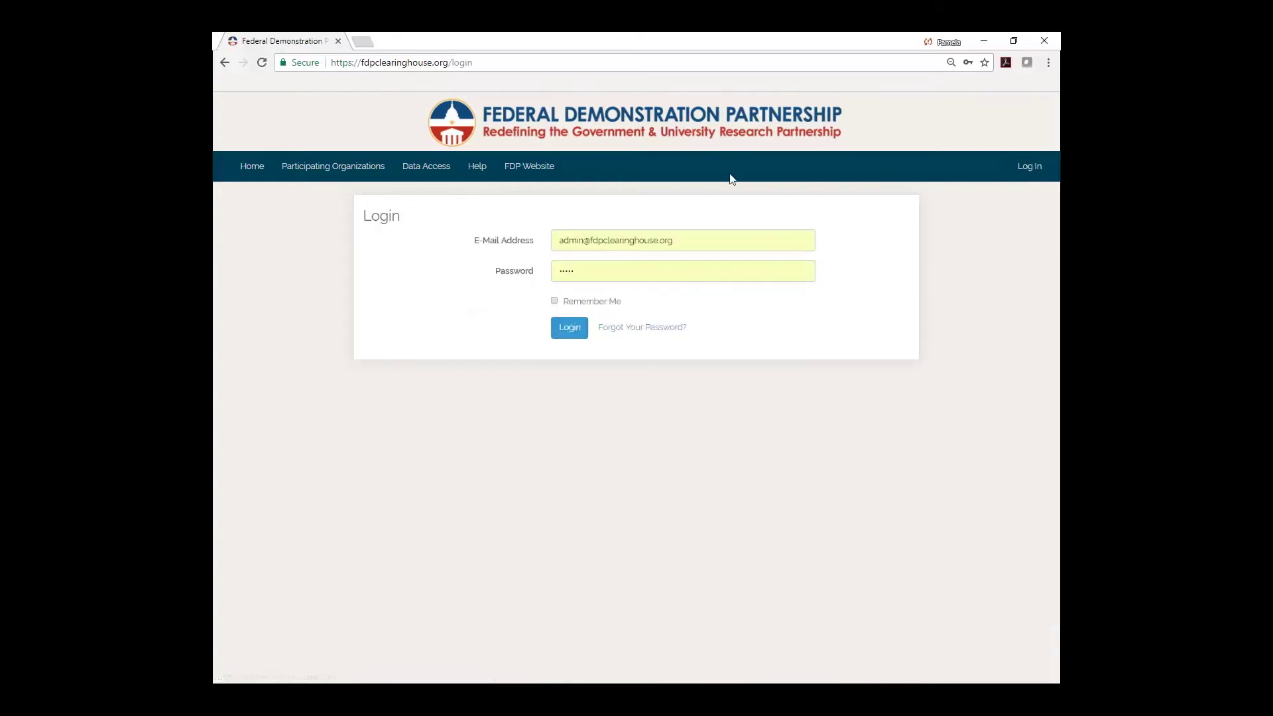
{"action": "left_click", "coordinate": [685, 242]}
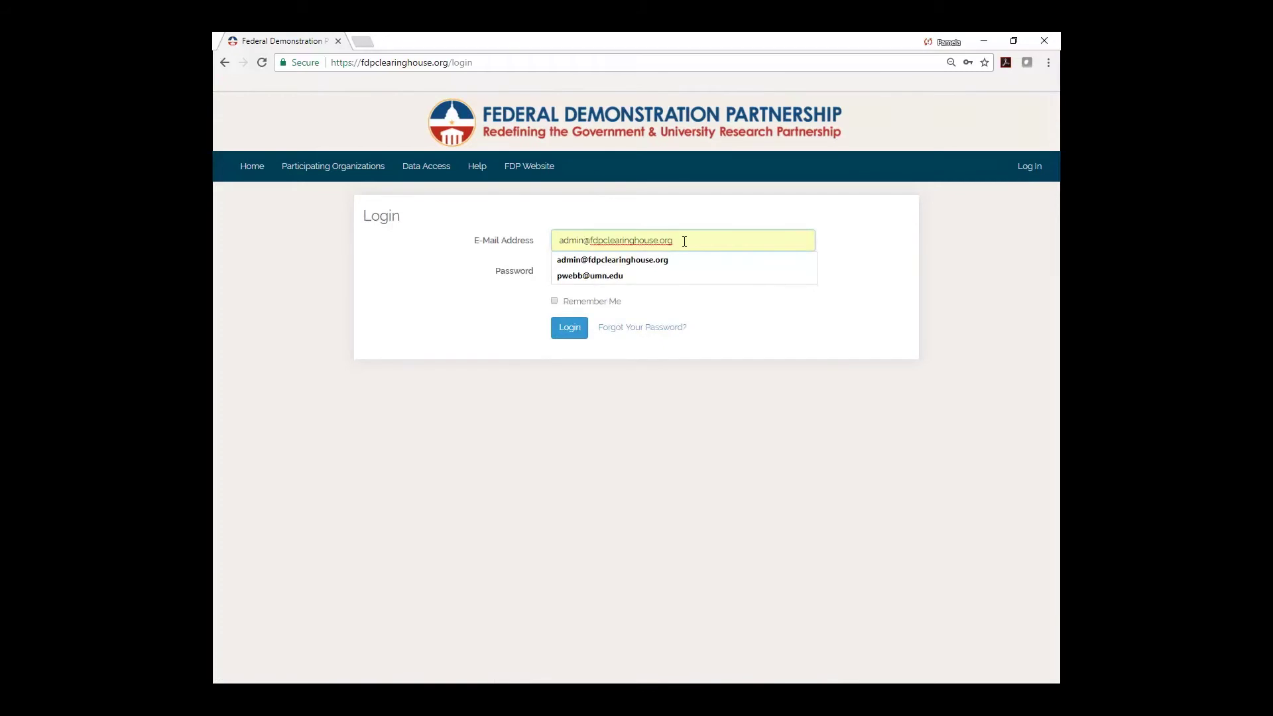
{"action": "left_click", "coordinate": [580, 277]}
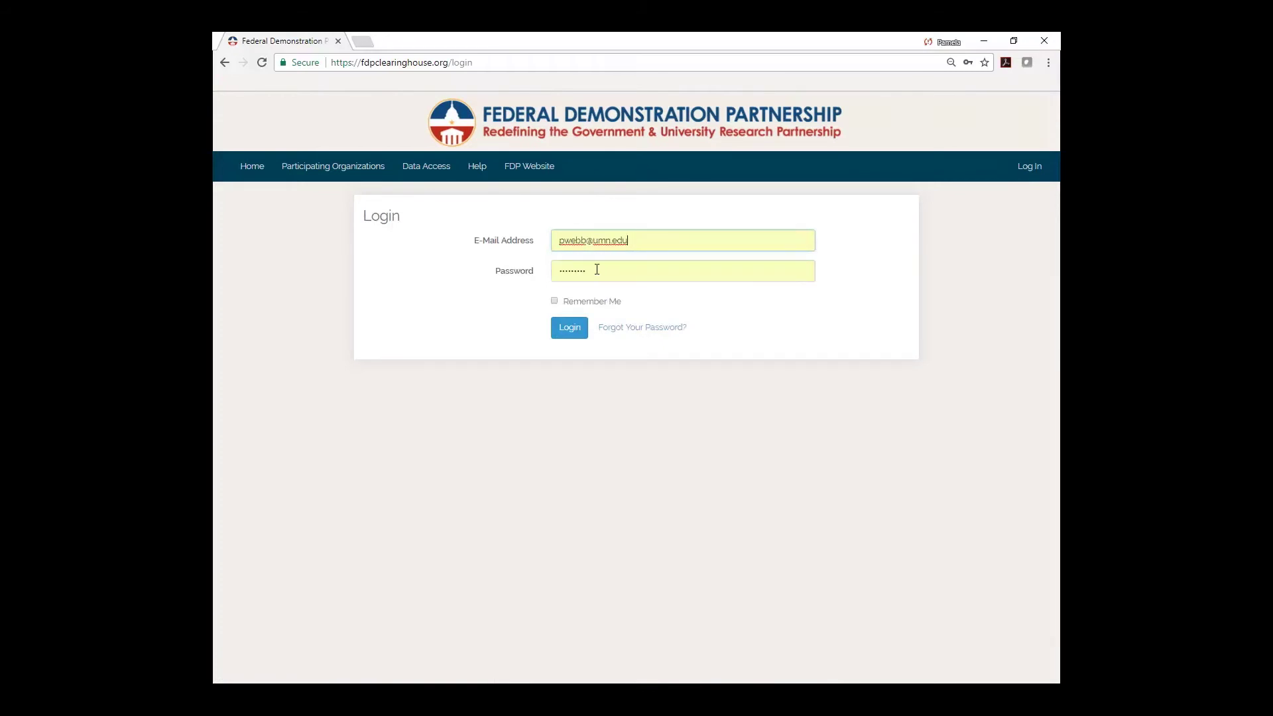
{"action": "left_click", "coordinate": [571, 329]}
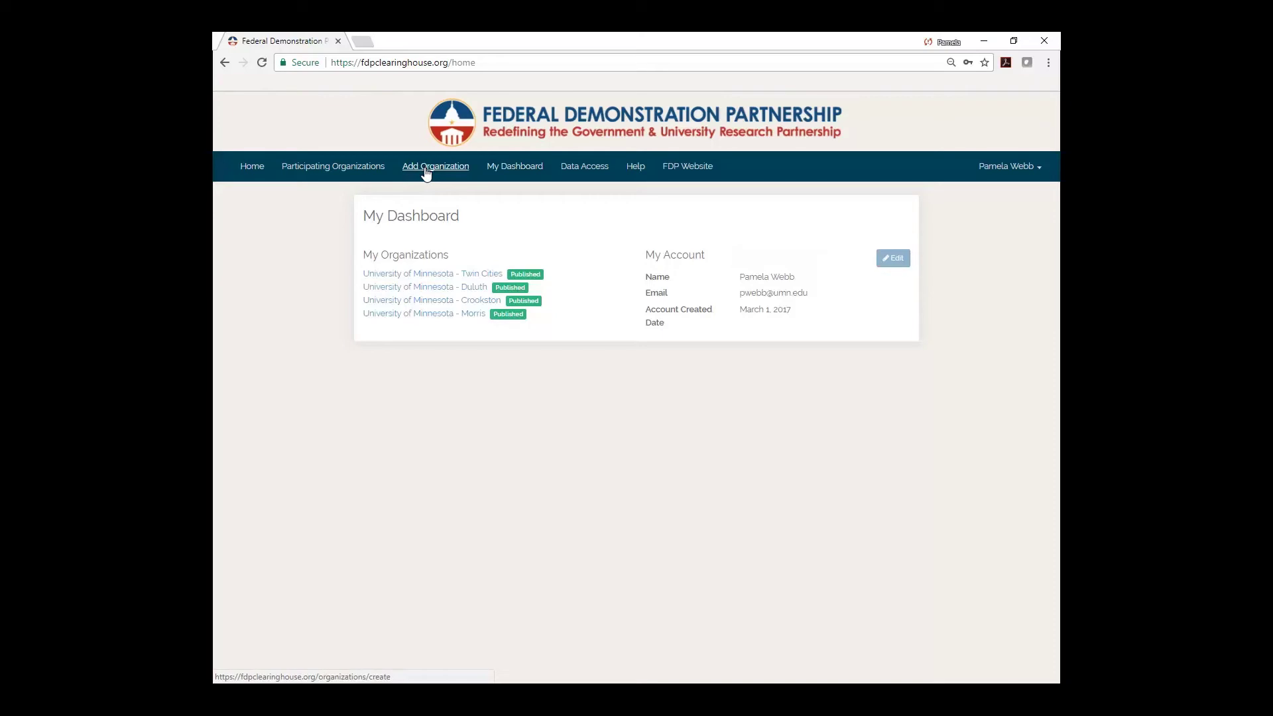
{"action": "left_click", "coordinate": [417, 315]}
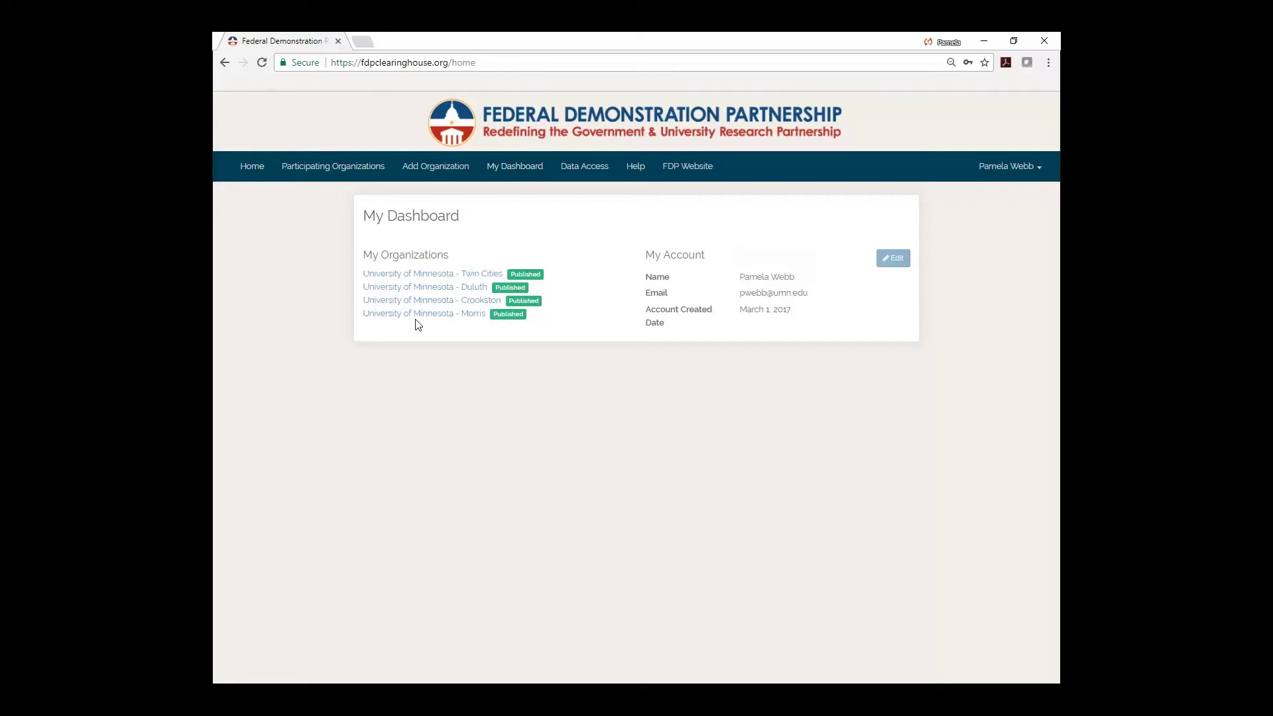
Add an organization with legal name 'Regents of the University of Minnesota' and common name 'University of Minnesota - Rochester'.
{"action": "left_click", "coordinate": [438, 170]}
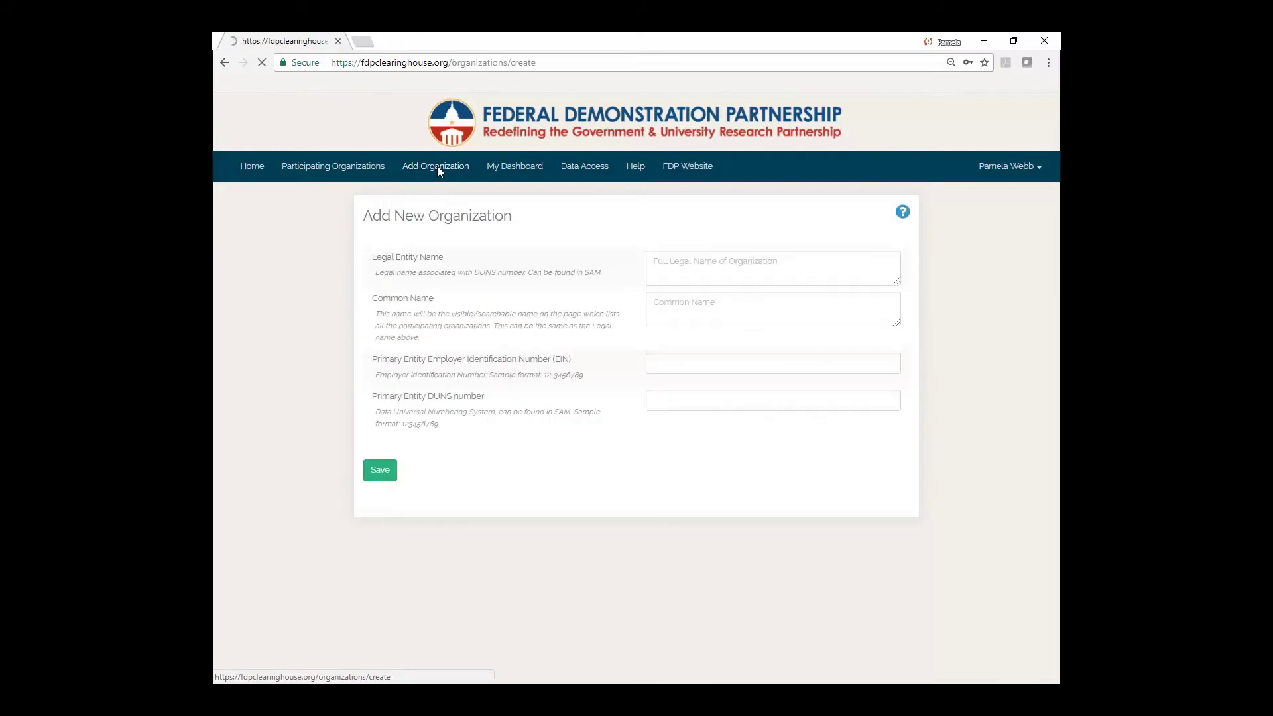
{"action": "left_click", "coordinate": [674, 263]}
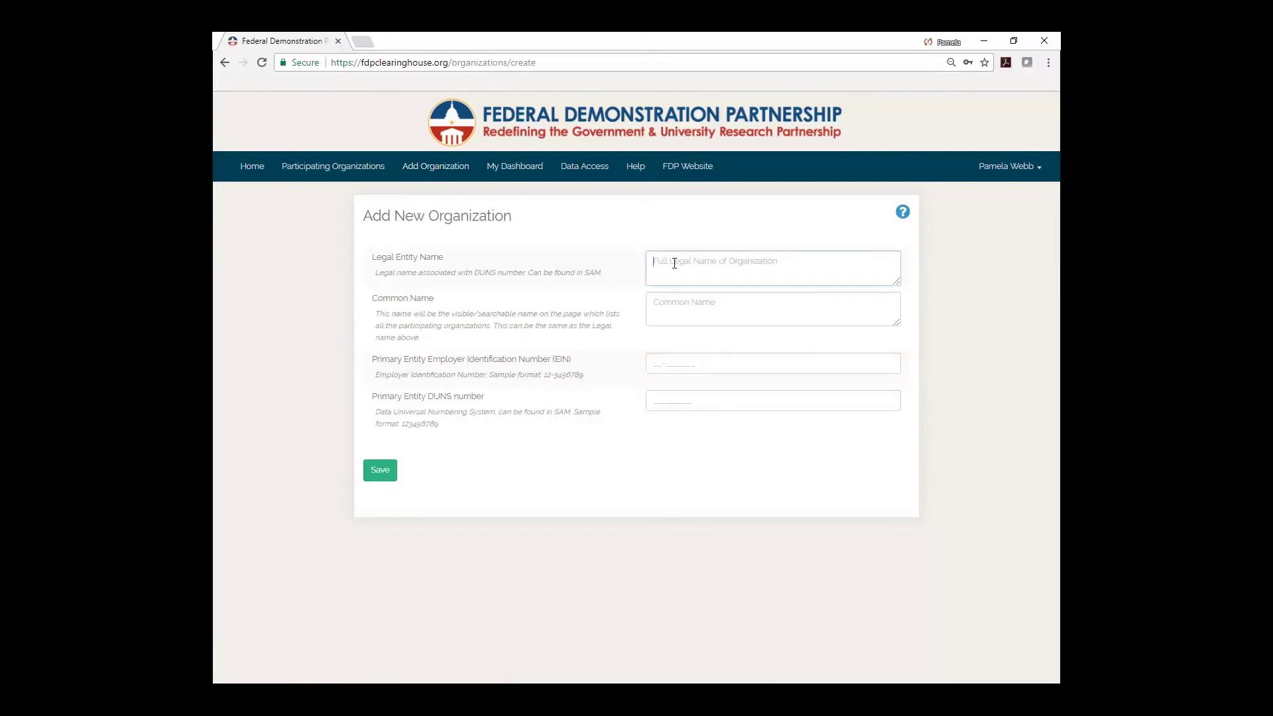
{"action": "type", "text": "Regents of the University of Minnesota"}
{"action": "left_click", "coordinate": [665, 303]}
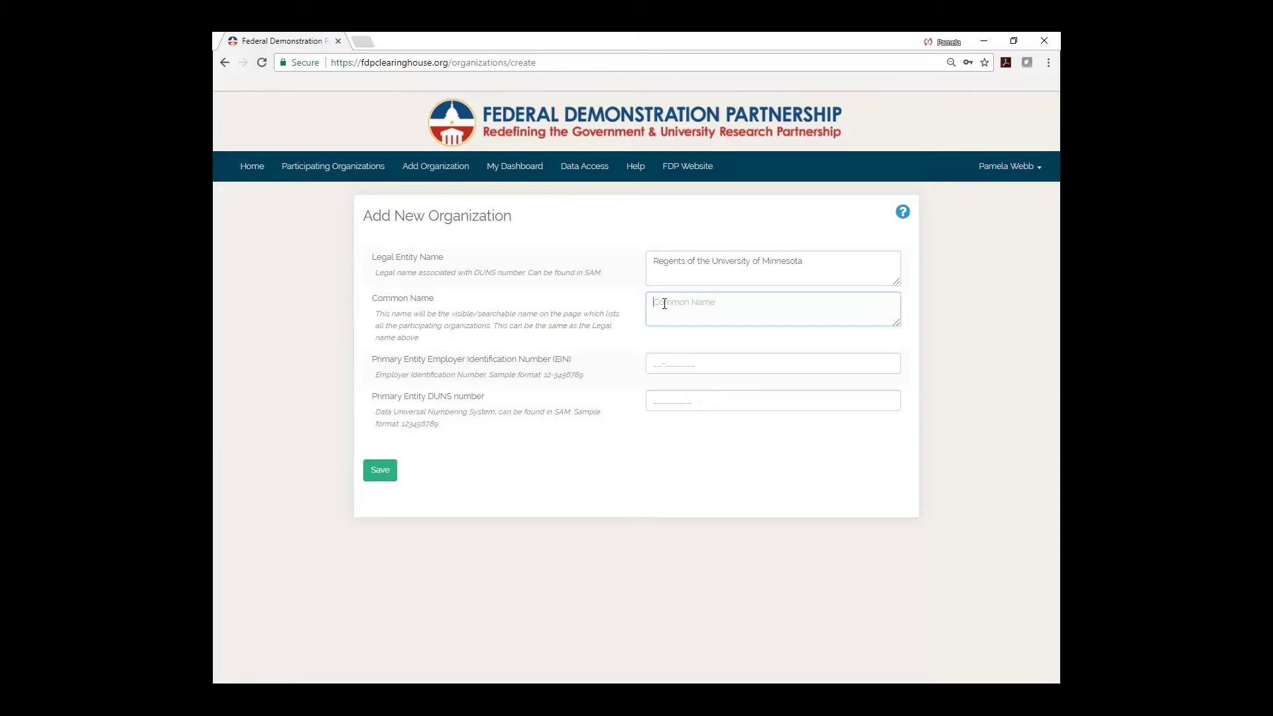
{"action": "type", "text": "University of Minnesota - Rochester"}
{"action": "left_click", "coordinate": [647, 363]}
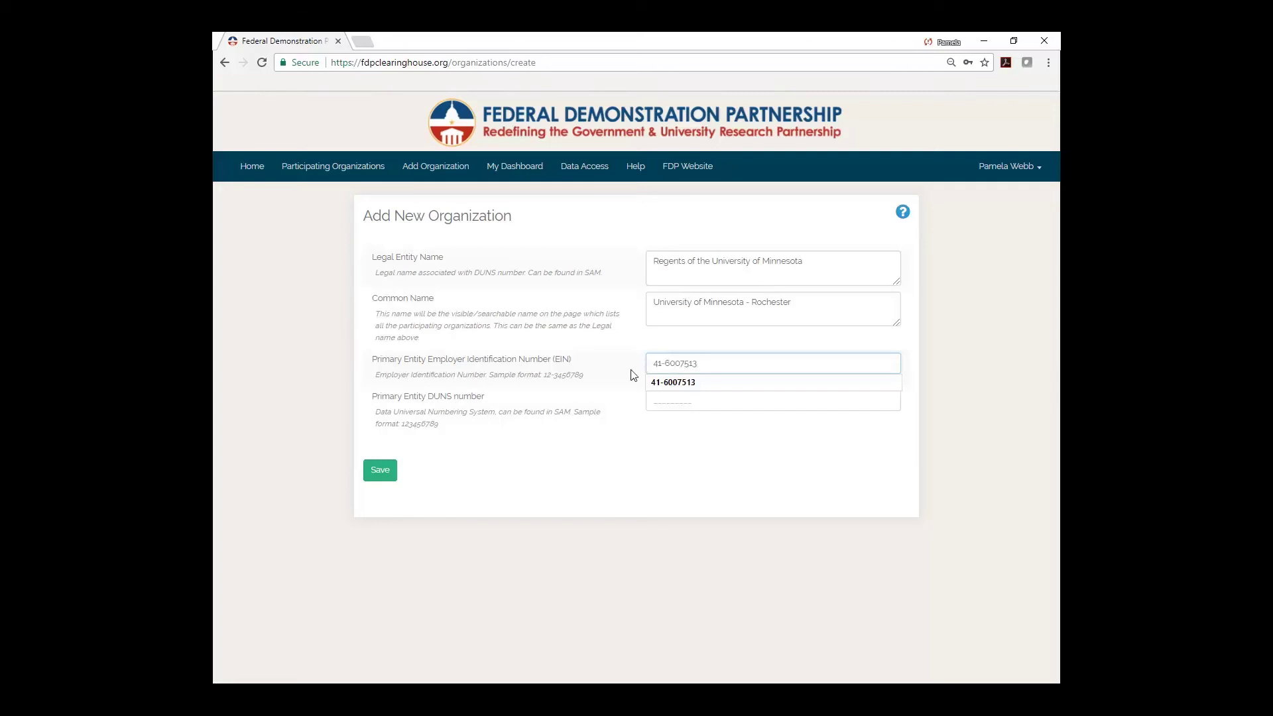
{"action": "left_click", "coordinate": [630, 370]}
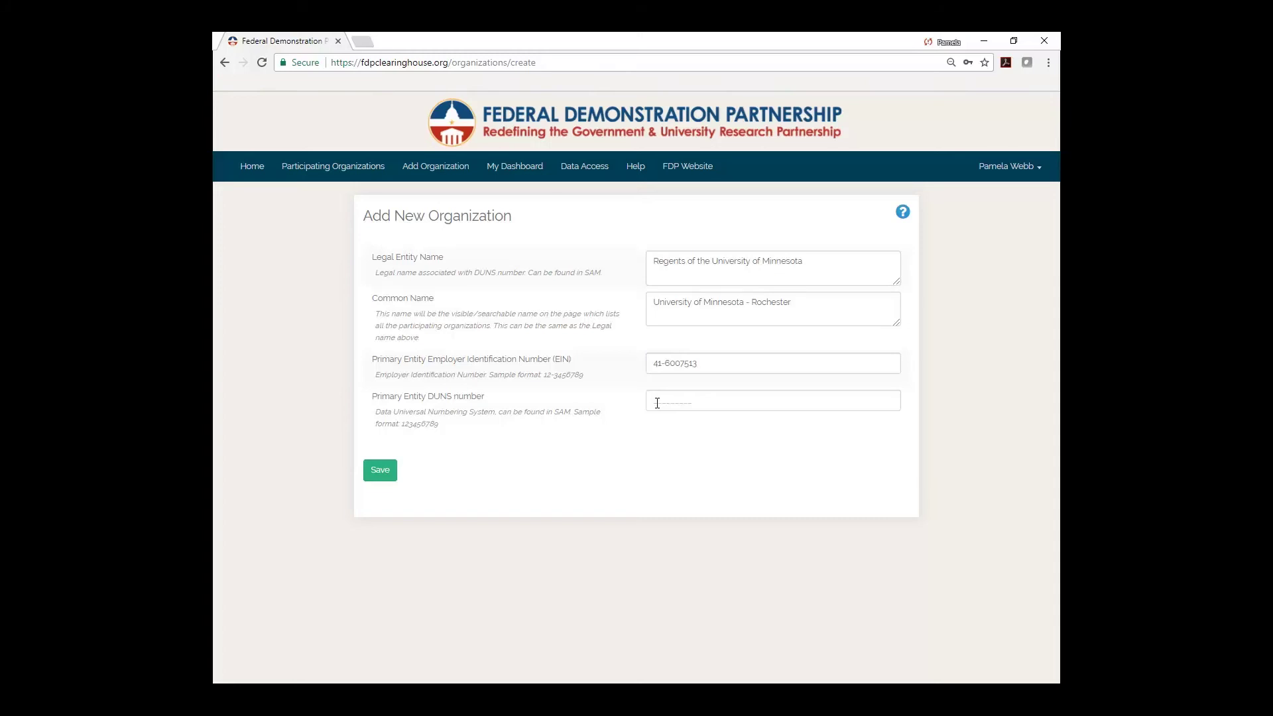
{"action": "type", "text": "555917996"}
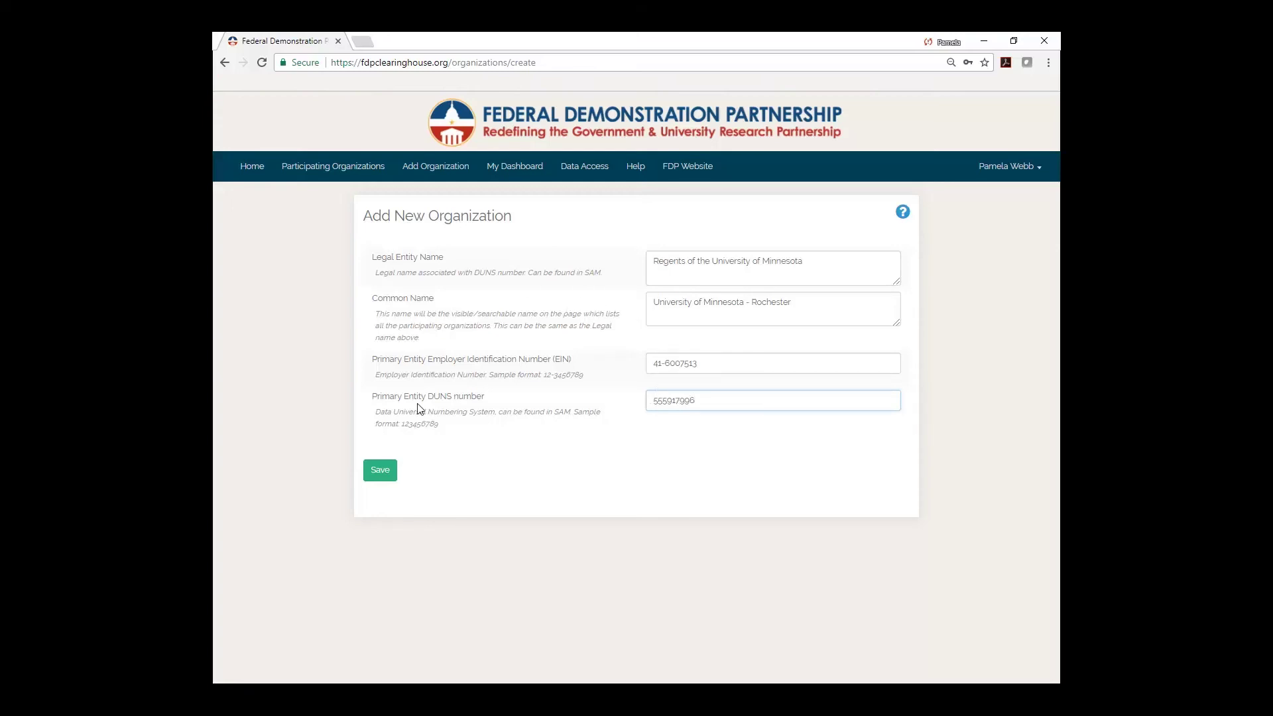
{"action": "left_click", "coordinate": [384, 470]}
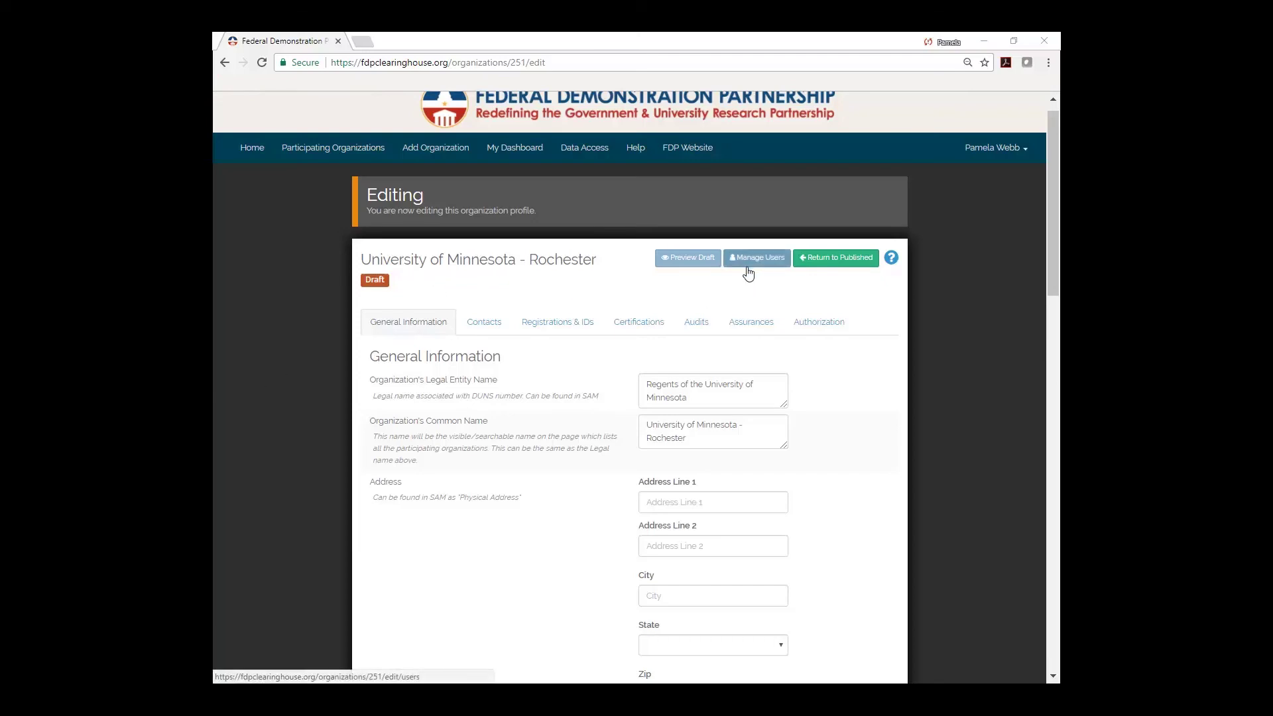
Open the organization's Manage Users list and edit its only existing user.
{"action": "left_click", "coordinate": [769, 258]}
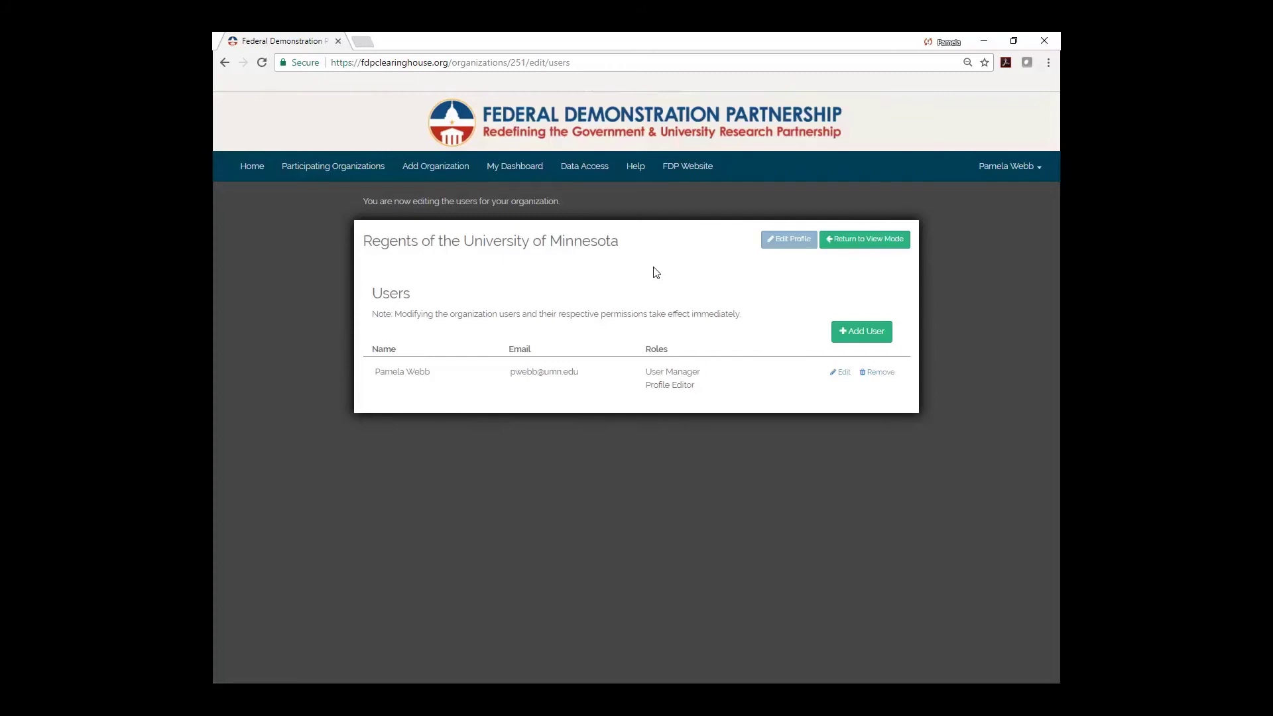
{"action": "left_click", "coordinate": [843, 373]}
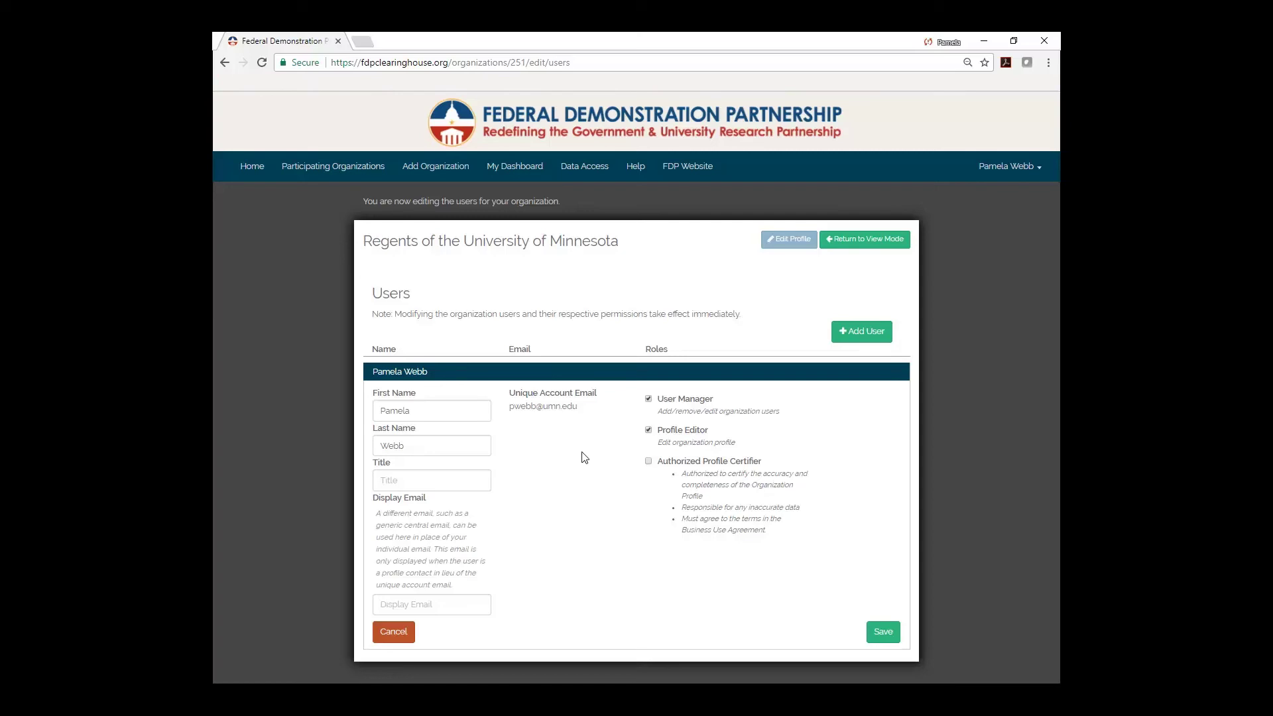
{"action": "left_click", "coordinate": [388, 482]}
Set the existing user's title to 'Associate Vice President for Research' and save.
{"action": "type", "text": "Associate"}
{"action": "type", "text": " Vice President"}
{"action": "type", "text": " for Resear"}
{"action": "type", "text": "ch"}
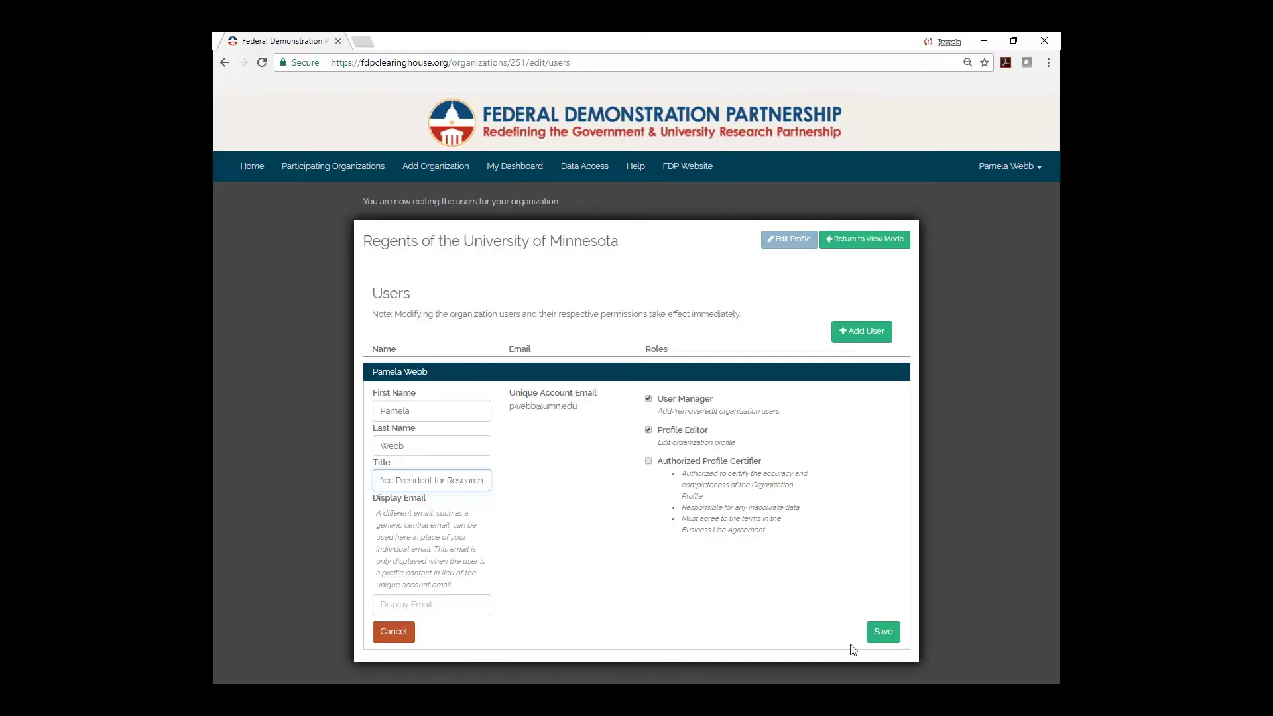
{"action": "left_click", "coordinate": [885, 633]}
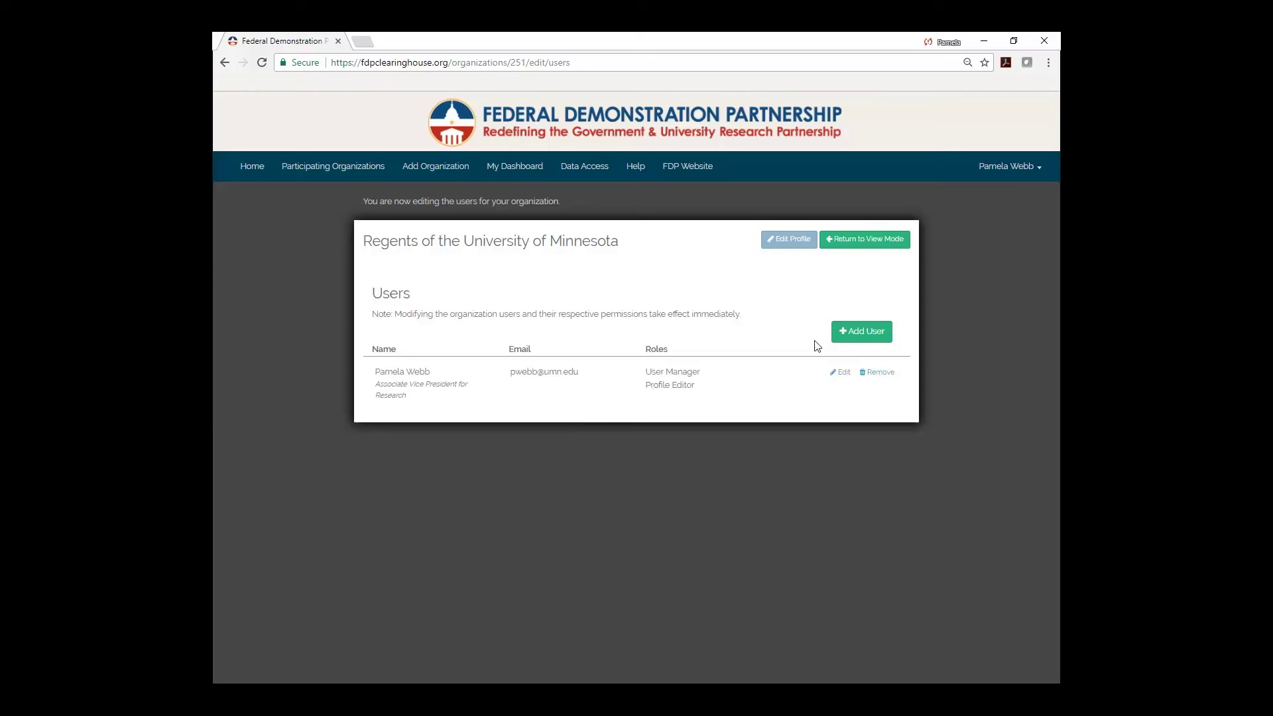
Add a new user by entering their university e-mail address and continue to their details.
{"action": "left_click", "coordinate": [862, 333]}
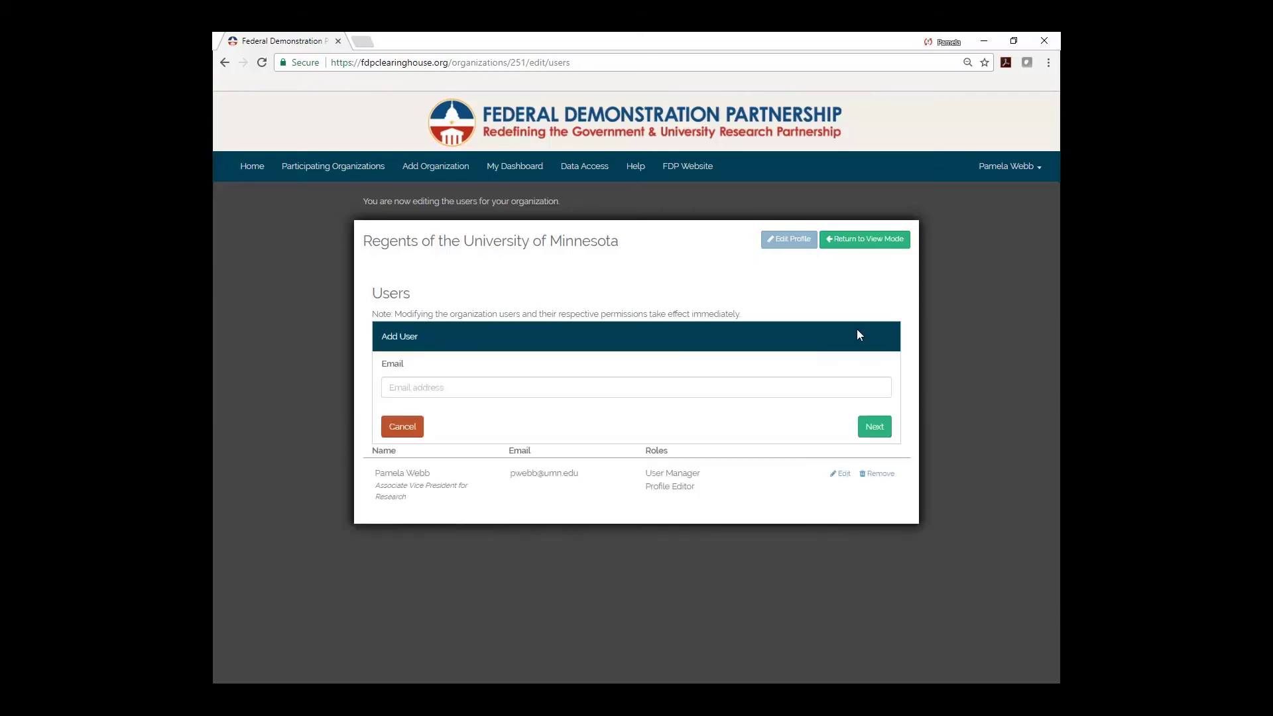
{"action": "left_click", "coordinate": [409, 389]}
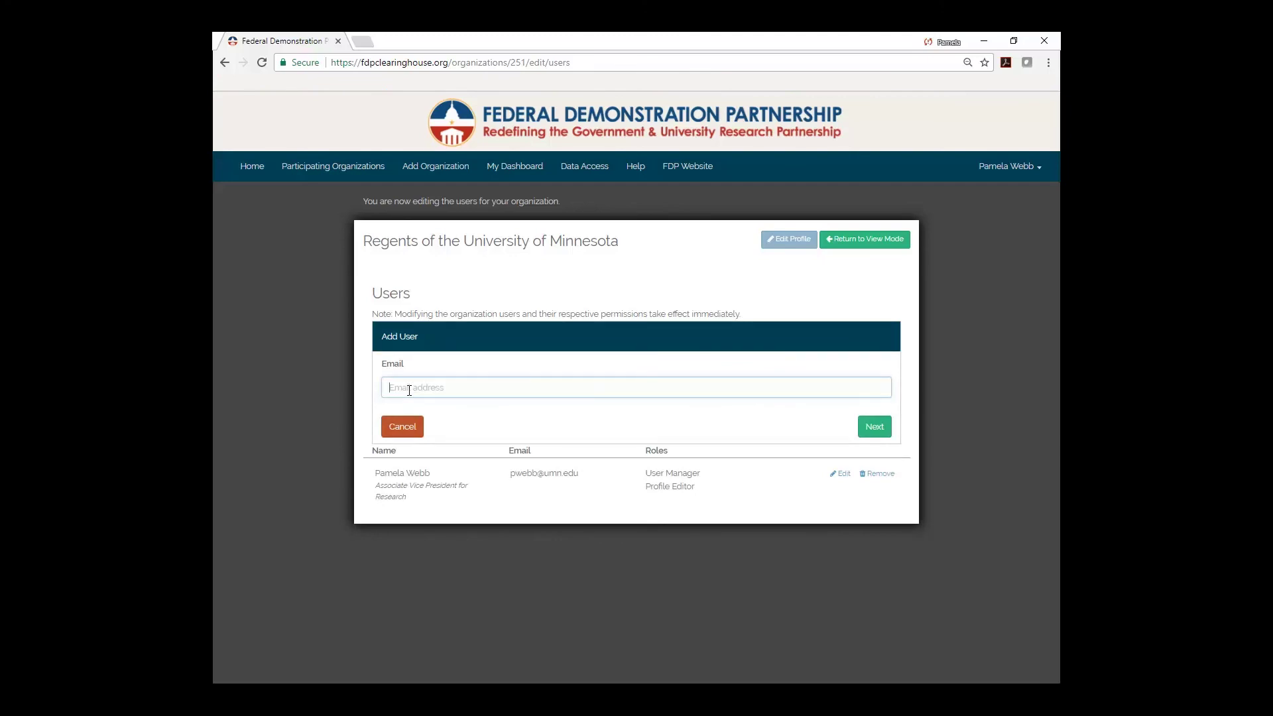
{"action": "left_click", "coordinate": [871, 428]}
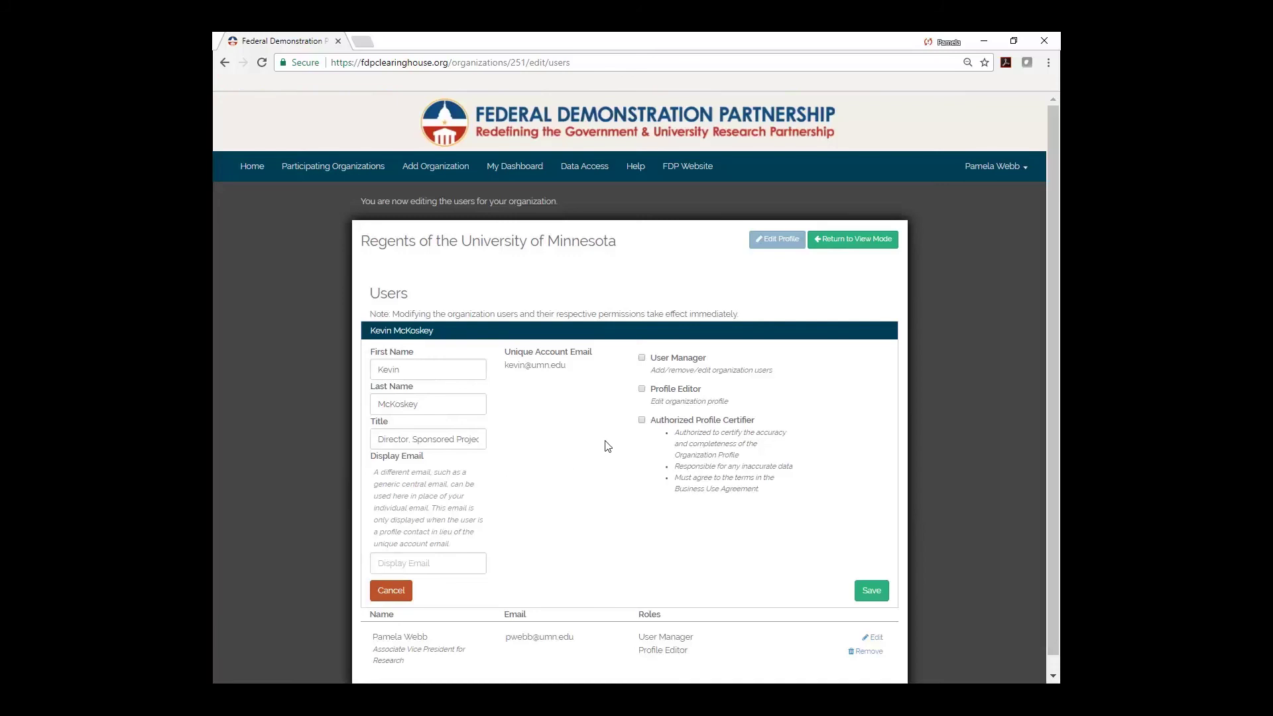
Tick User Manager, Profile Editor and Authorized Profile Certifier for the new user and save.
{"action": "left_click", "coordinate": [642, 358]}
{"action": "left_click", "coordinate": [642, 389]}
{"action": "left_click", "coordinate": [641, 422]}
{"action": "left_click", "coordinate": [873, 591]}
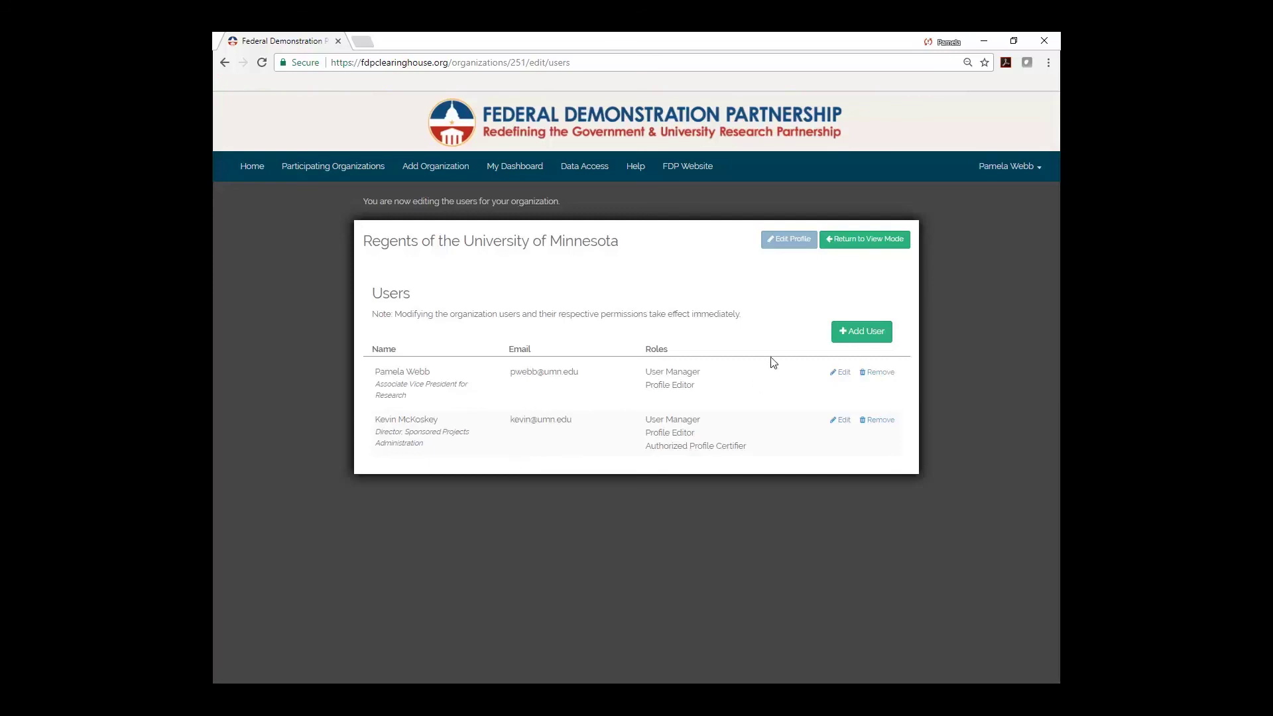
Add a third user by entering their university e-mail and continuing to the details form.
{"action": "left_click", "coordinate": [857, 335]}
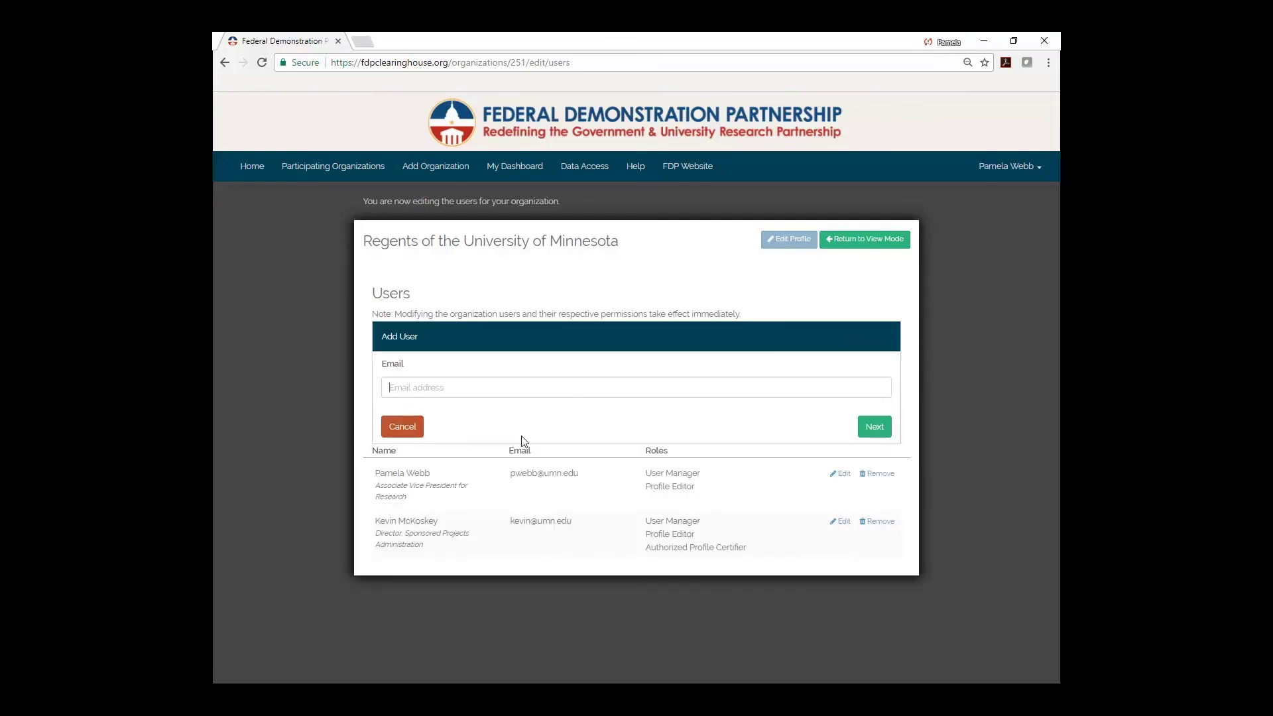
{"action": "left_click", "coordinate": [448, 388]}
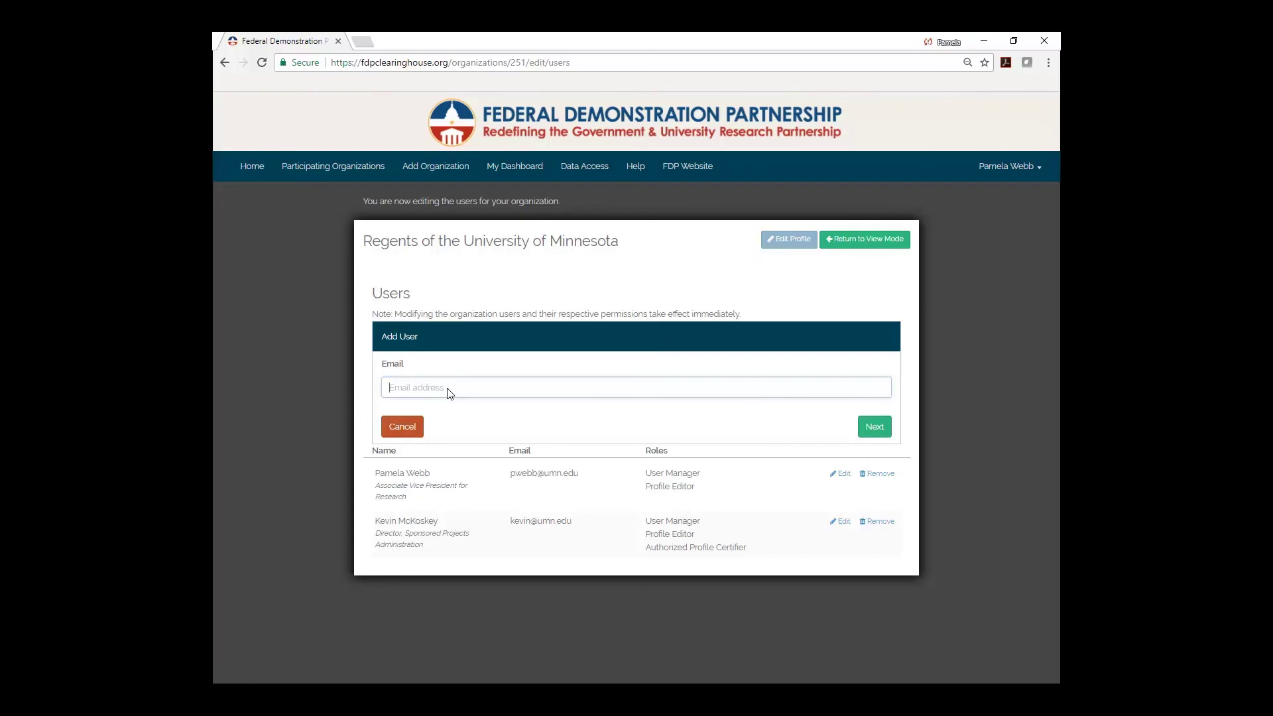
{"action": "left_click", "coordinate": [448, 390]}
{"action": "left_click", "coordinate": [877, 429]}
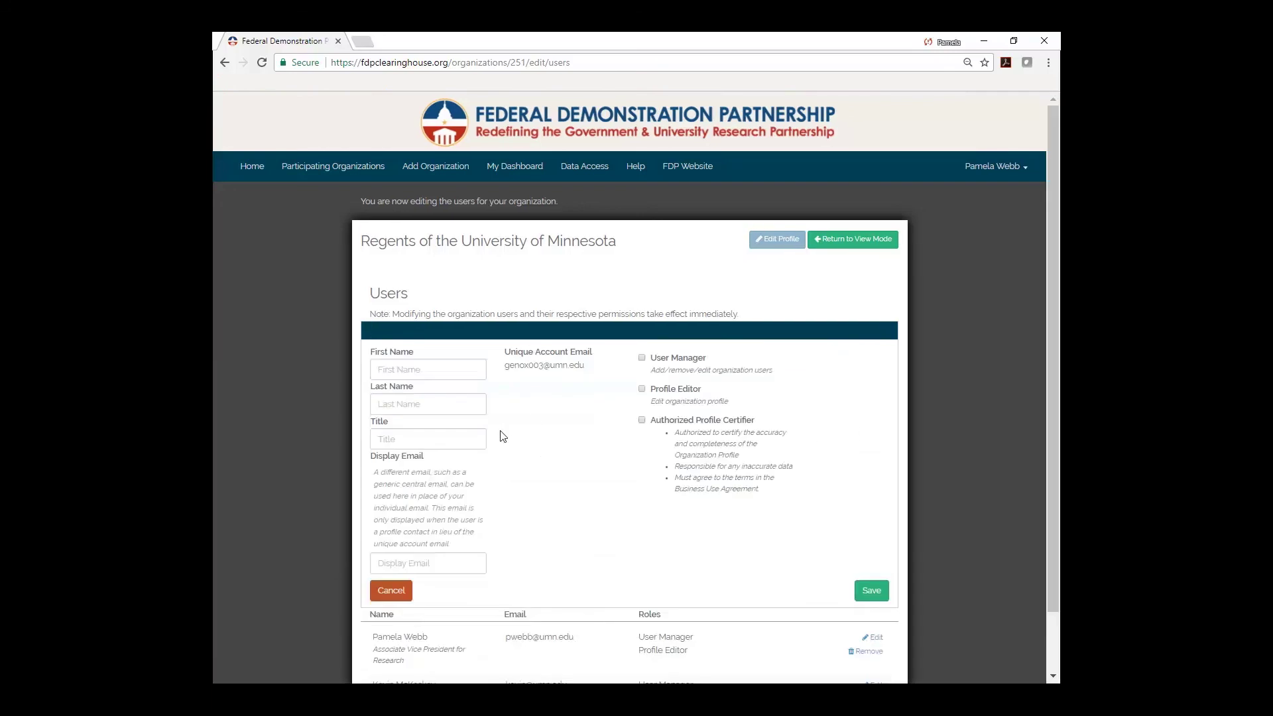
Enter the third user's first and last names, title 'Operations Manager' and a shared display e-mail.
{"action": "left_click", "coordinate": [400, 373]}
{"action": "key", "text": "Tab"}
{"action": "key", "text": "Tab"}
{"action": "type", "text": "Operations manager"}
{"action": "key", "text": "BackSpace"}
{"action": "key", "text": "BackSpace"}
{"action": "key", "text": "BackSpace"}
{"action": "key", "text": "BackSpace"}
{"action": "key", "text": "BackSpace"}
{"action": "type", "text": "Manager"}
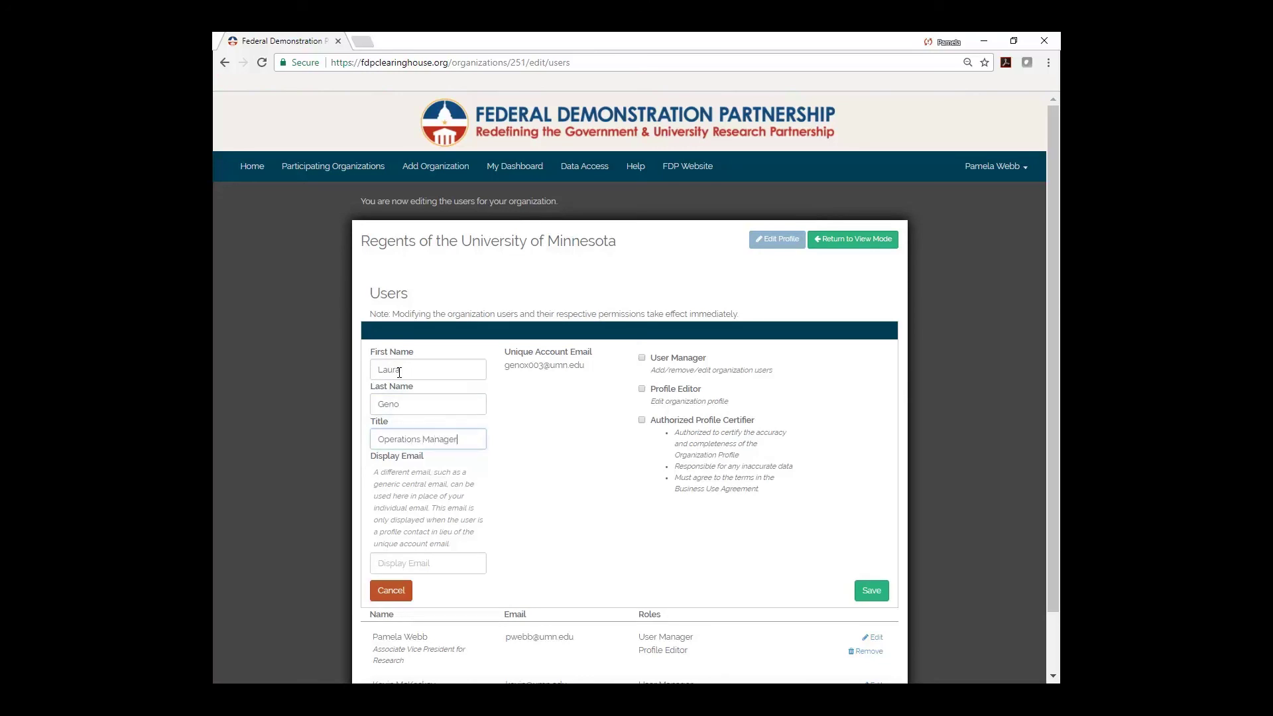
{"action": "left_click", "coordinate": [382, 564]}
Give the third user the User Manager role and save them to the organization.
{"action": "left_click", "coordinate": [642, 359]}
{"action": "left_click", "coordinate": [872, 591]}
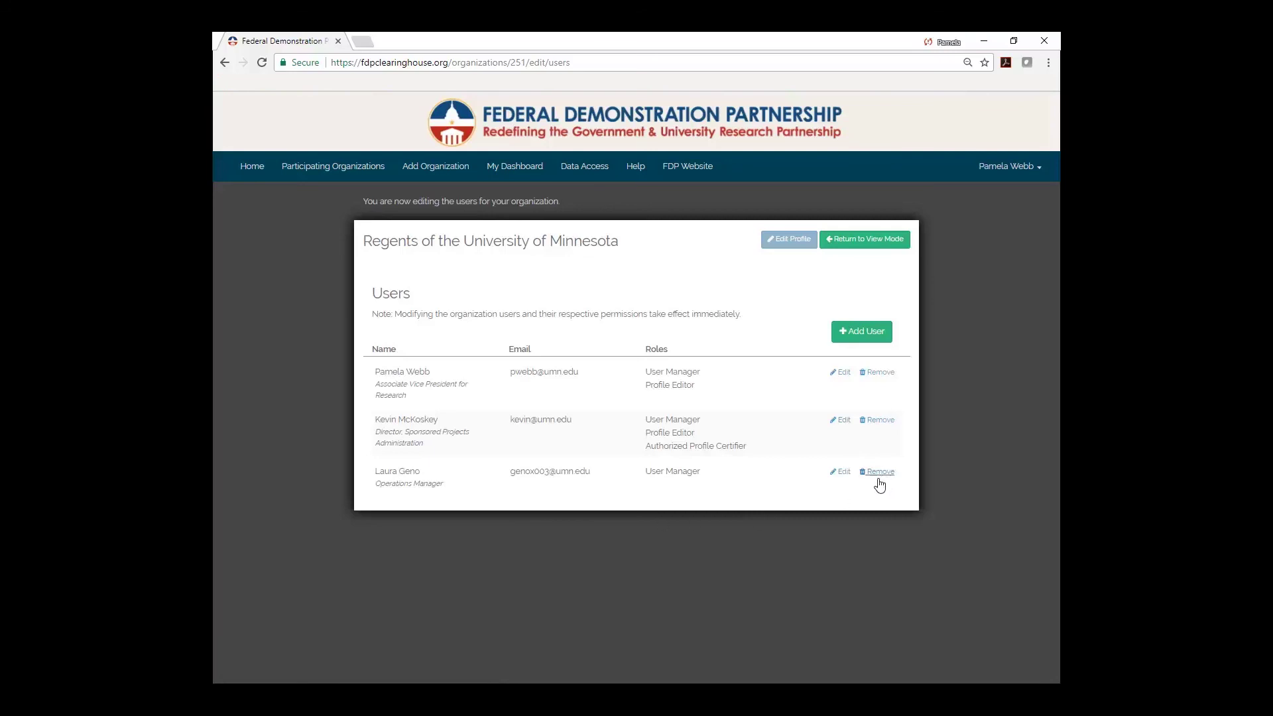
Change the third user's title to 'Sr Operations Manager' and save.
{"action": "left_click", "coordinate": [841, 474]}
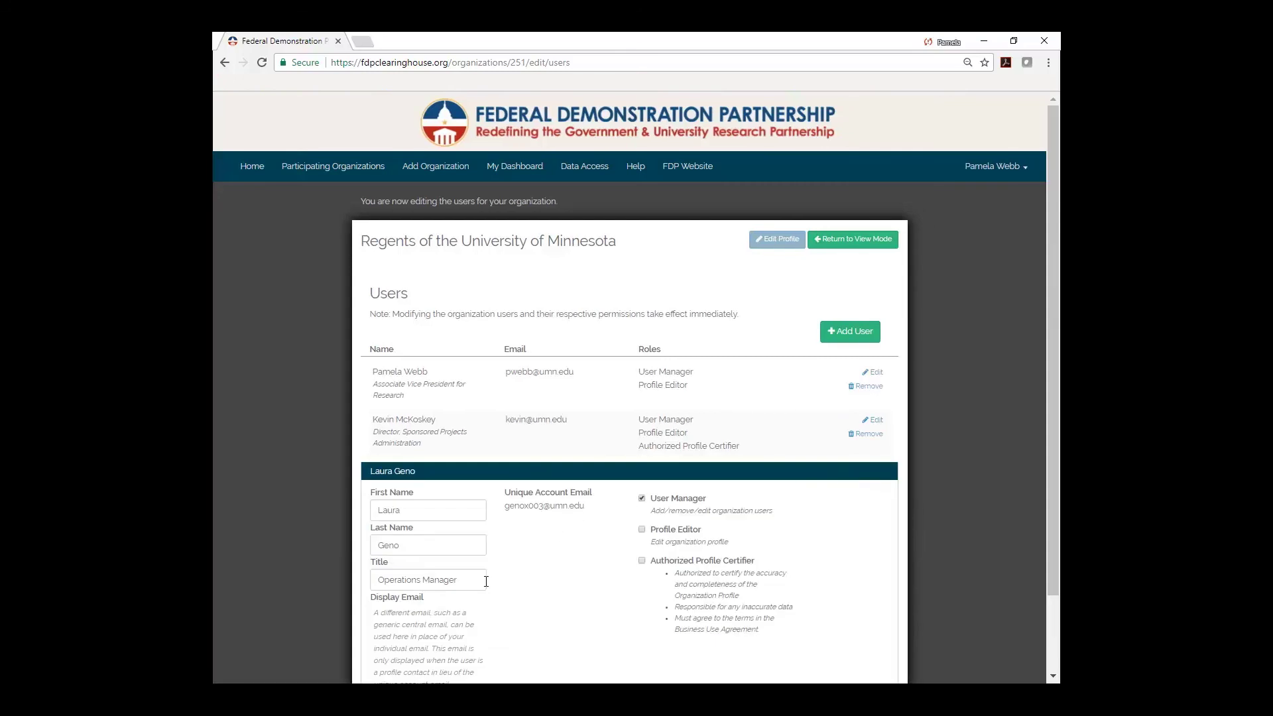
{"action": "left_click", "coordinate": [379, 580]}
{"action": "type", "text": "Sr."}
{"action": "left_click_drag", "start_coordinate": [1051, 501], "coordinate": [1008, 594]}
{"action": "left_click", "coordinate": [870, 641]}
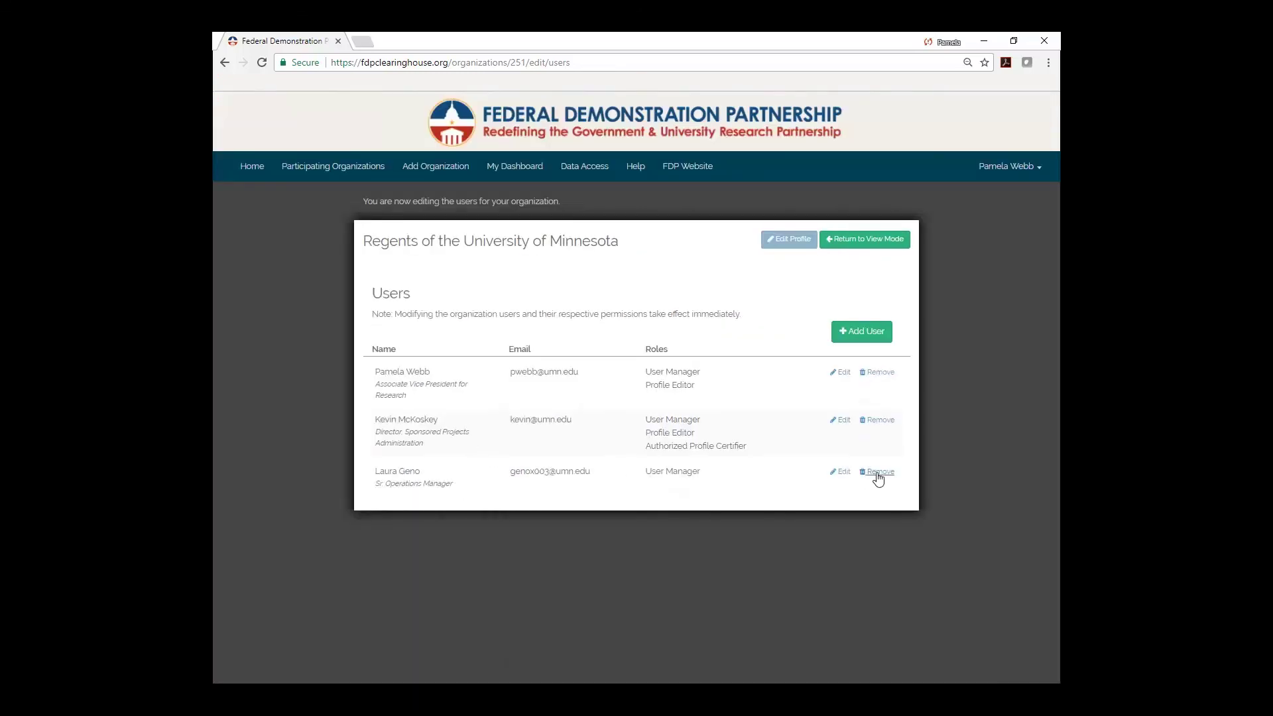
Give the third user the Profile Editor role in place of User Manager and save.
{"action": "left_click", "coordinate": [841, 472]}
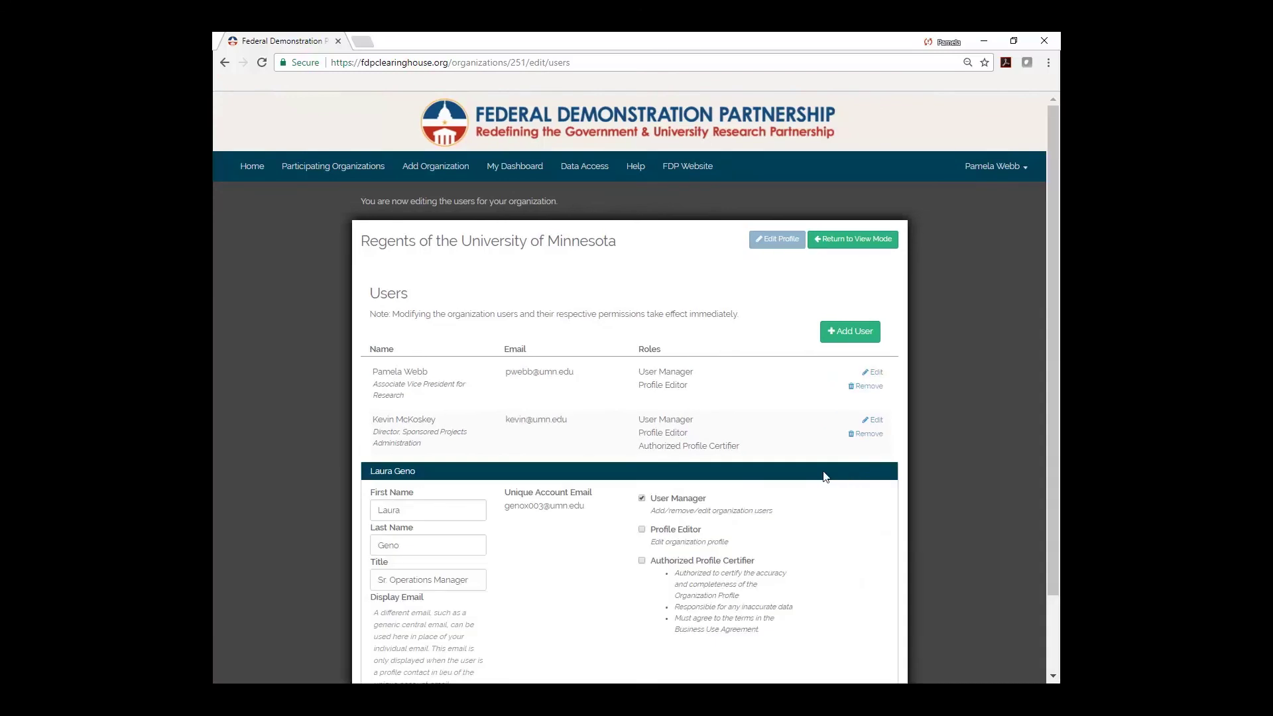
{"action": "left_click", "coordinate": [642, 529]}
{"action": "left_click", "coordinate": [642, 498]}
{"action": "scroll", "coordinate": [1053, 490], "scroll_direction": "down", "scroll_amount": 2}
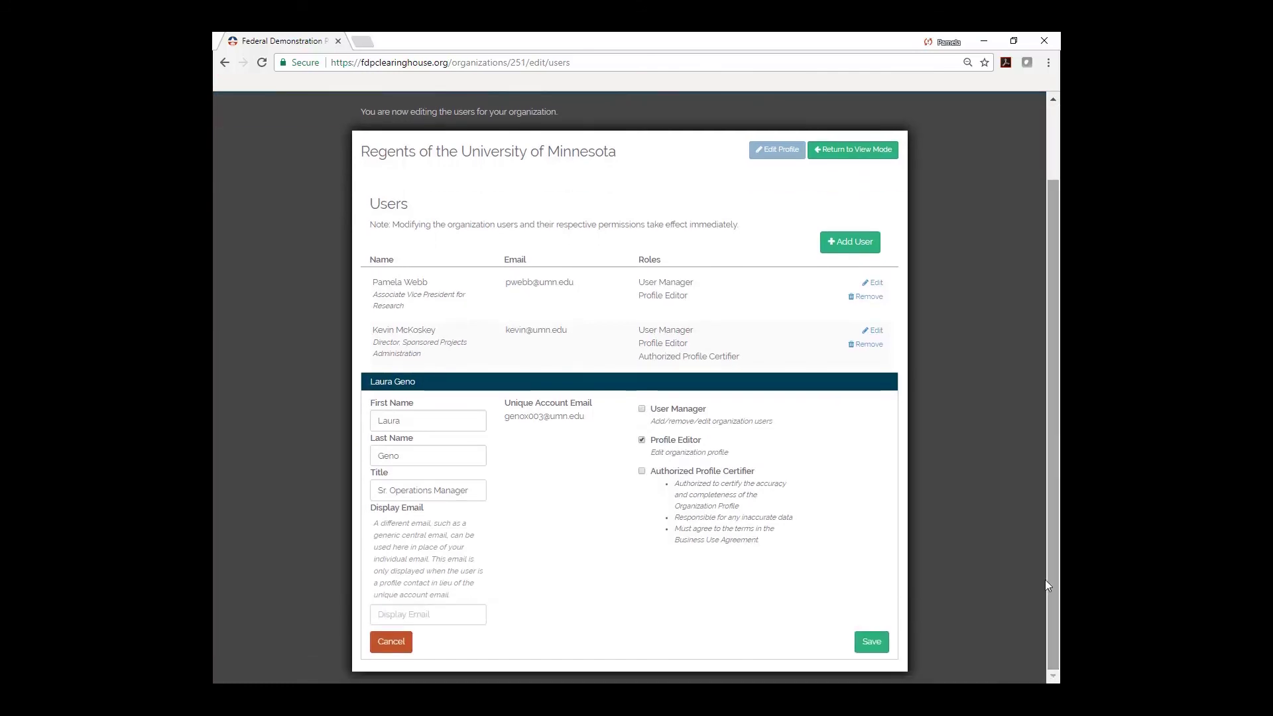
{"action": "left_click", "coordinate": [867, 647]}
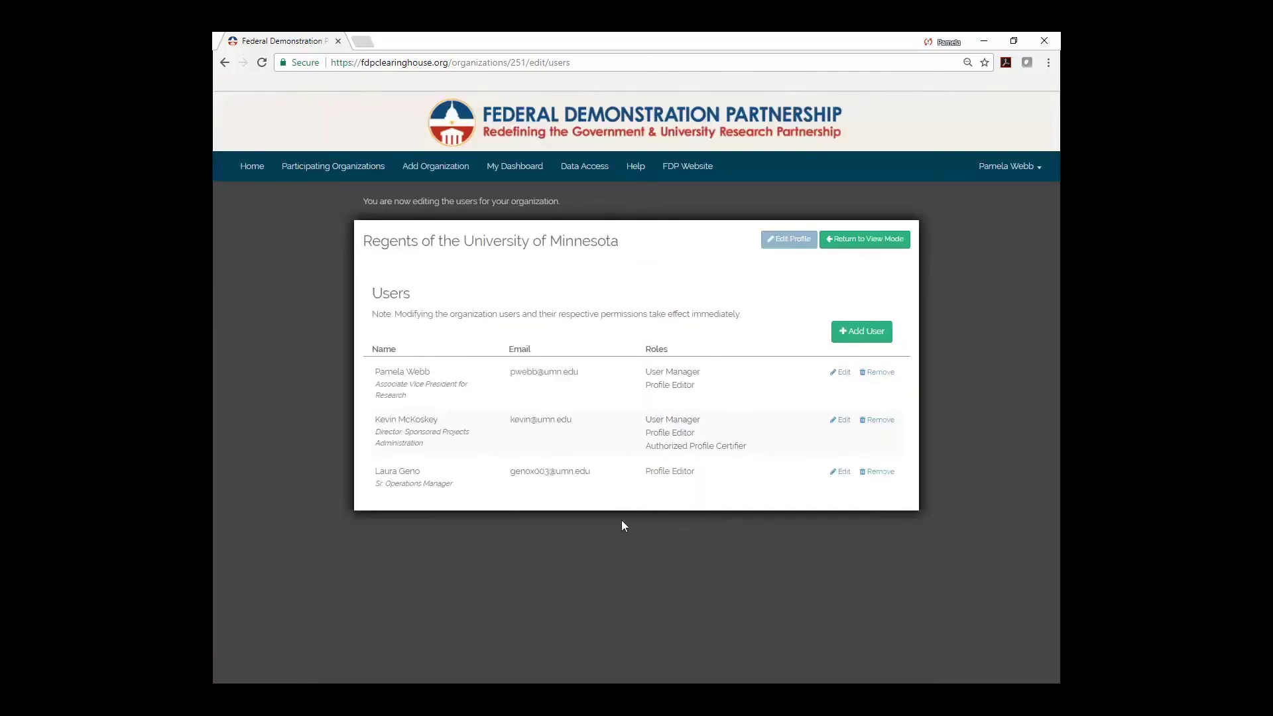